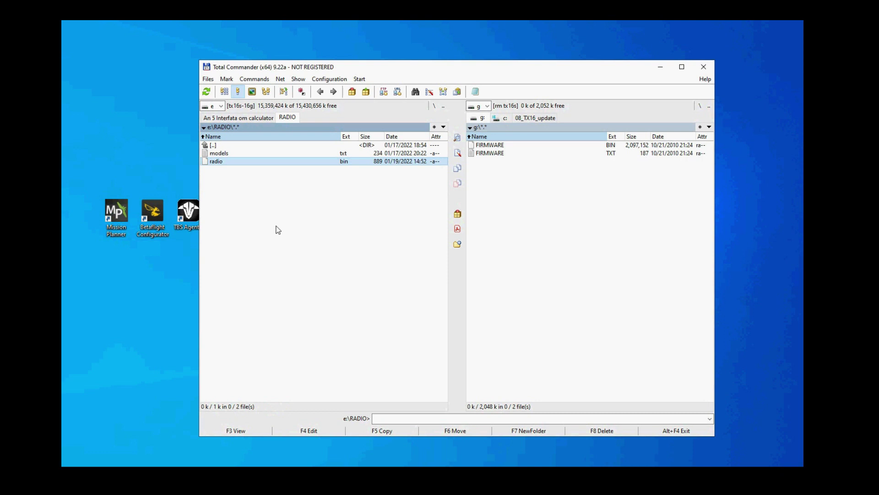
Step: Leave the RADIO folder, examine the model files in the SD card's MODELS folder, and return to the card's root
double_click(214, 146)
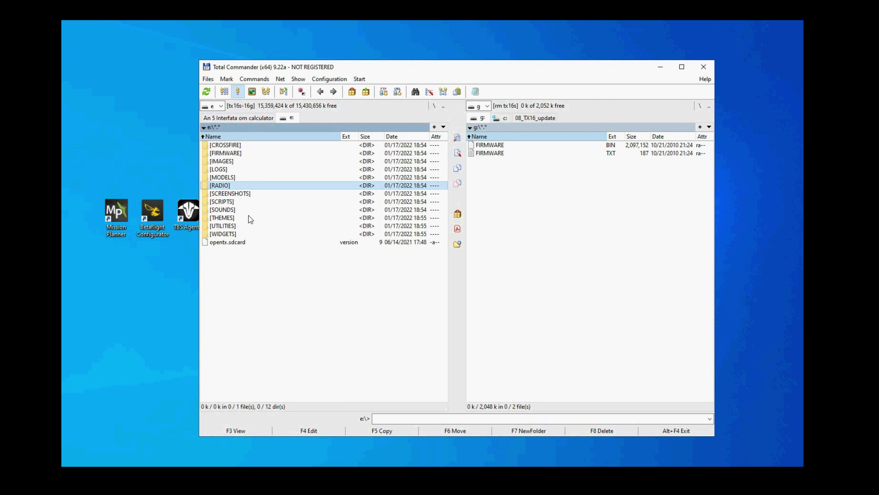
double_click(223, 178)
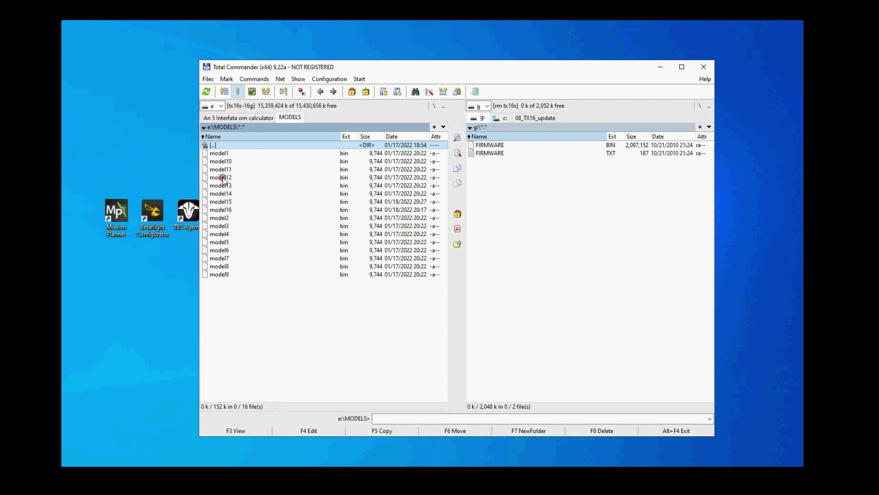
double_click(219, 145)
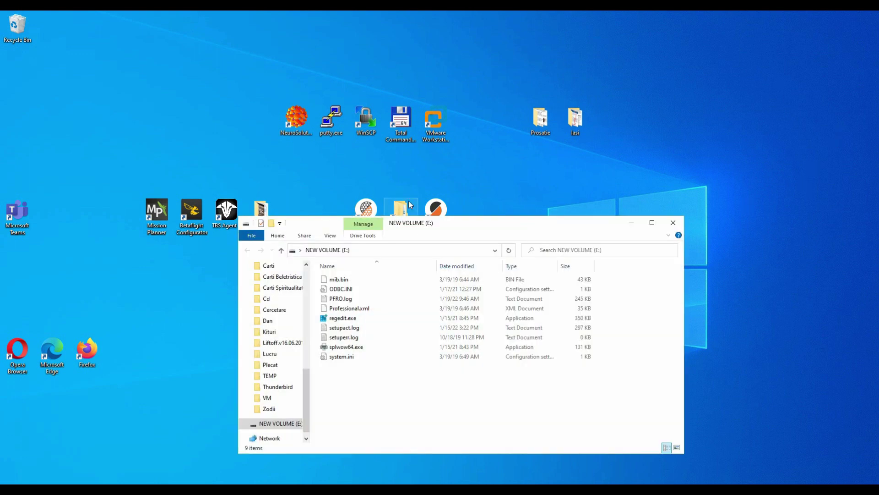
Step: Format the NEW VOLUME (E:) drive with the FAT32 file system using Quick Format
drag(427, 230, 448, 93)
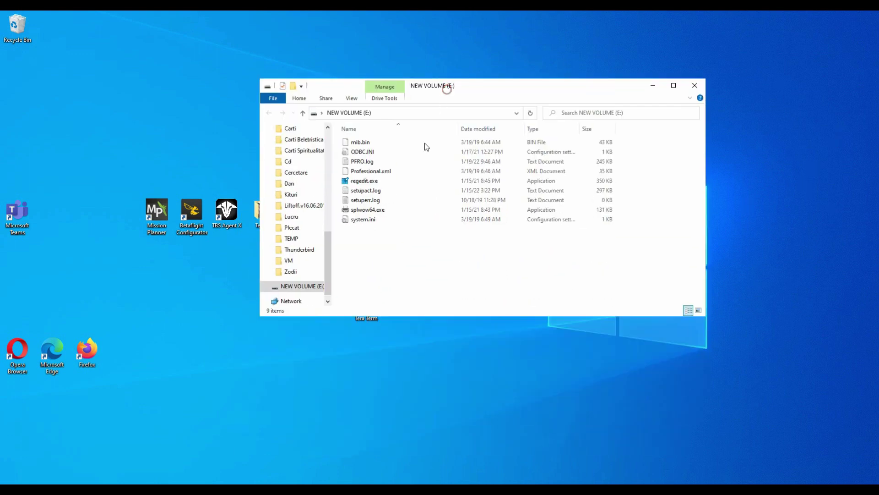
right_click(320, 285)
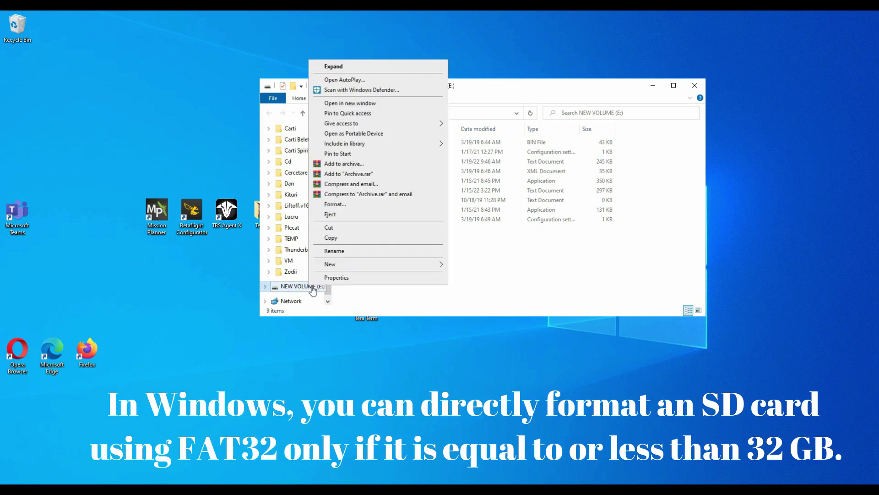
click(338, 204)
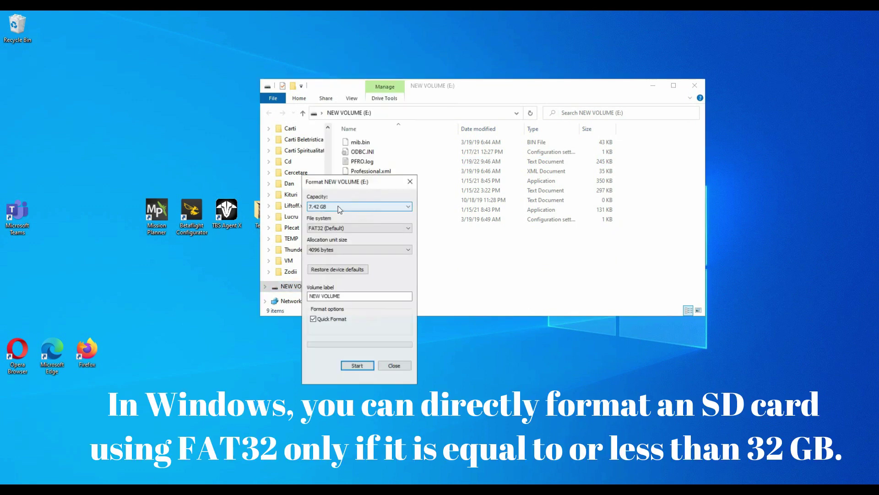
click(377, 229)
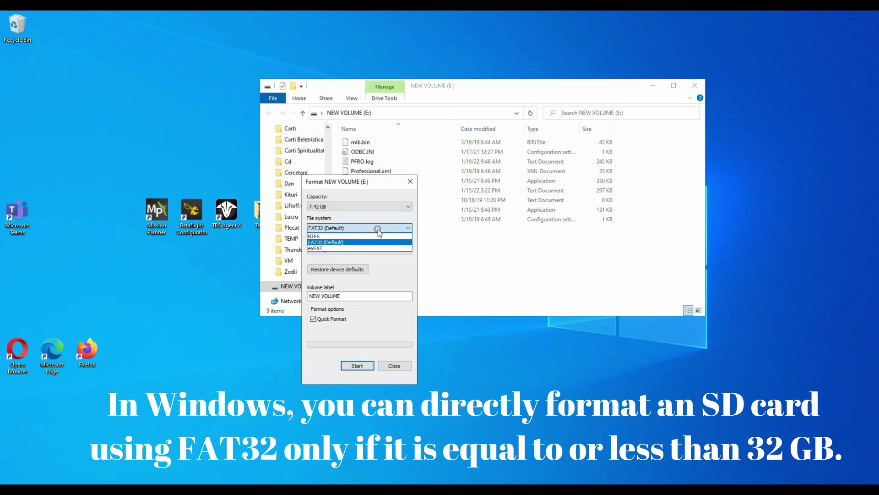
click(361, 244)
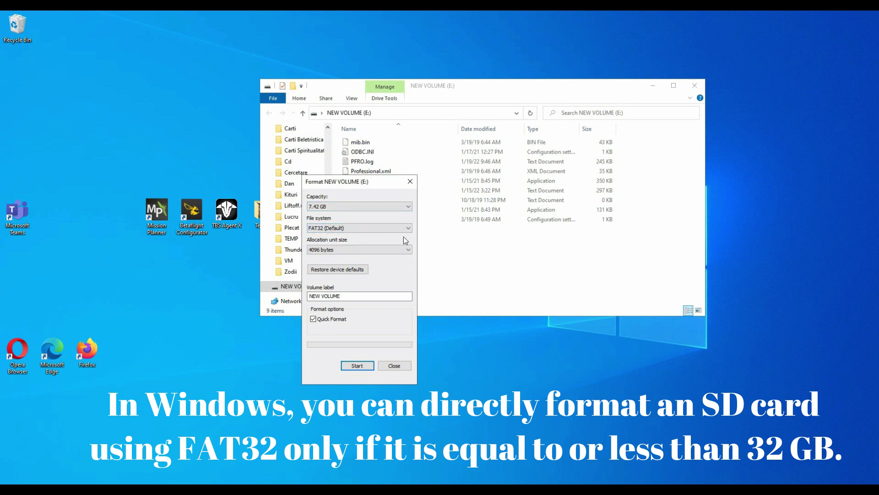
click(368, 364)
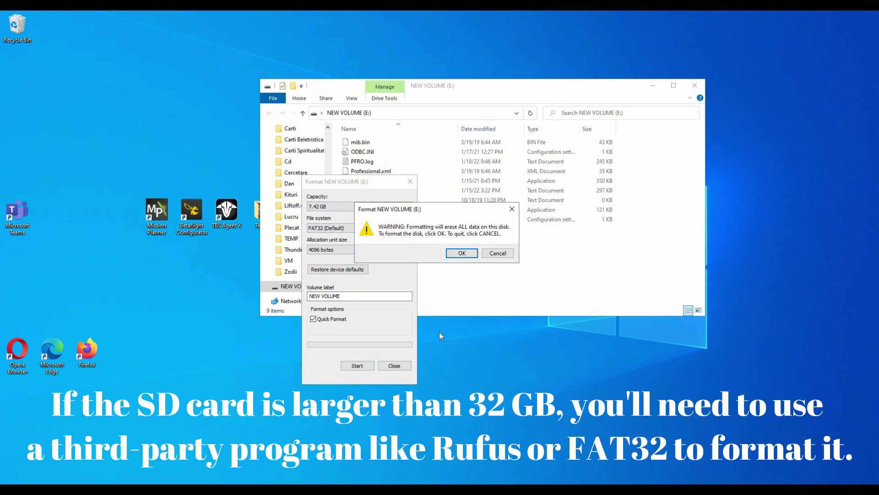
click(460, 252)
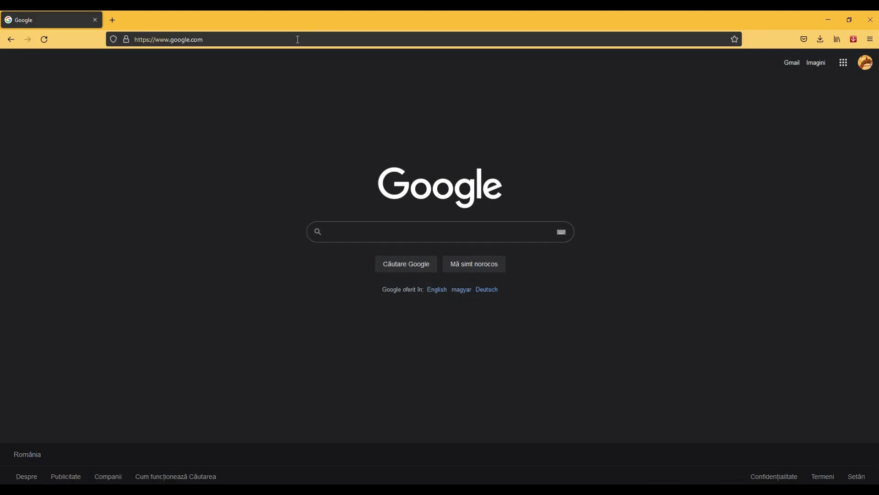
Step: In Firefox, search the web for OpenTX and open the official OpenTX website
click(298, 39)
text(OpenTX)
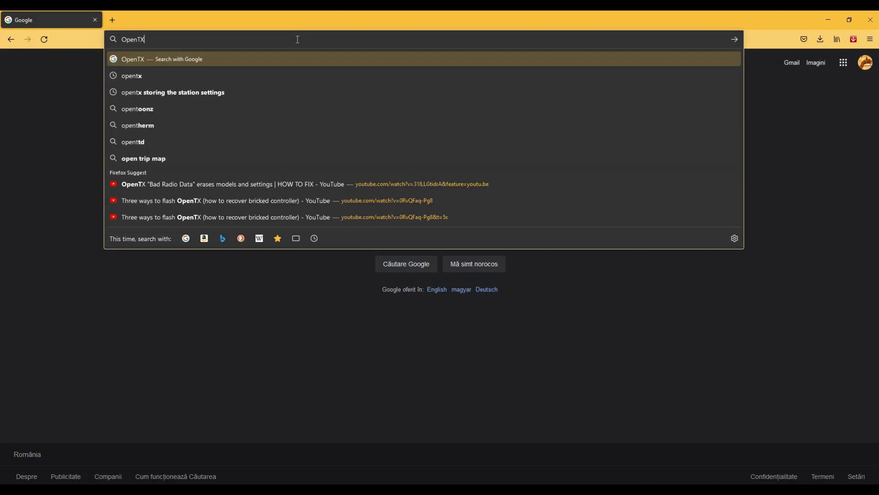
key(Return)
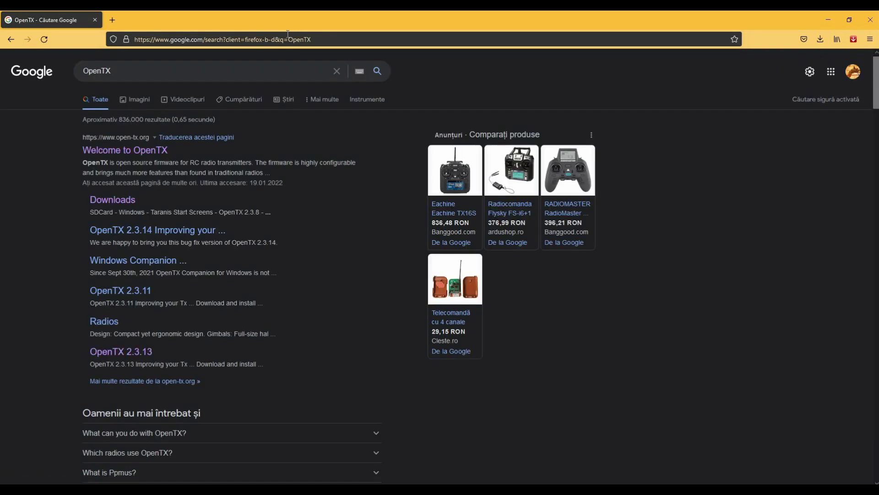
click(127, 149)
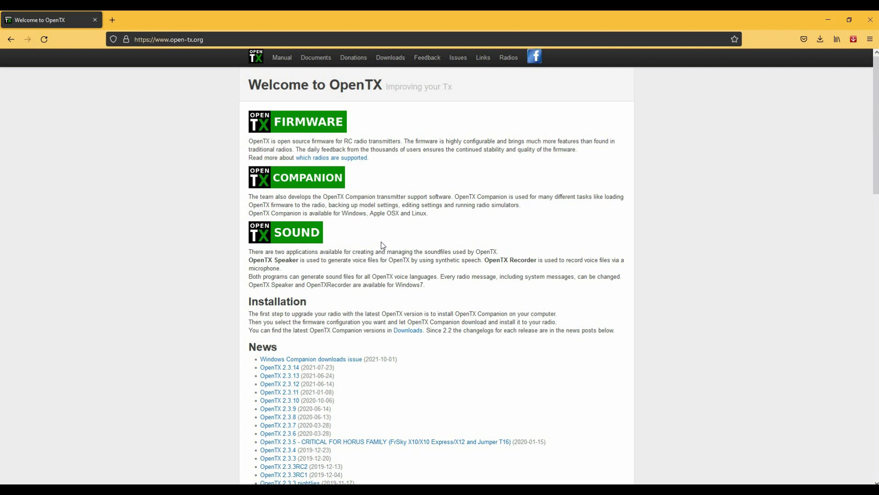
Step: From the OpenTX 2.3.14 release's SDCard files, download sdcard-480x272-2.3V0038.zip from the opentx-t16 folder
click(283, 367)
scroll(414, 284, down, 3)
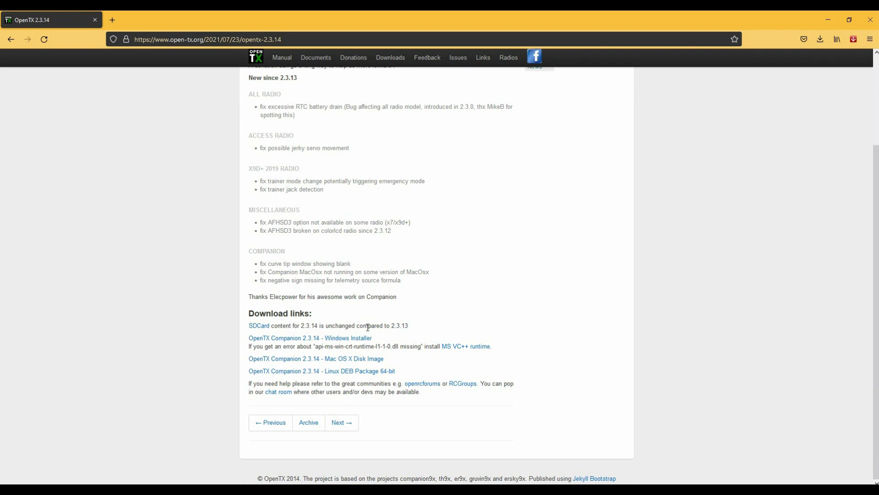
click(264, 326)
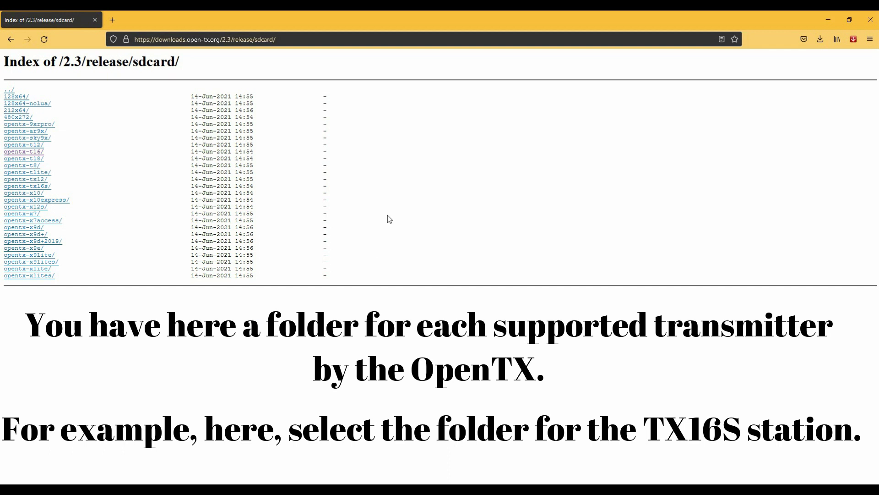
click(32, 151)
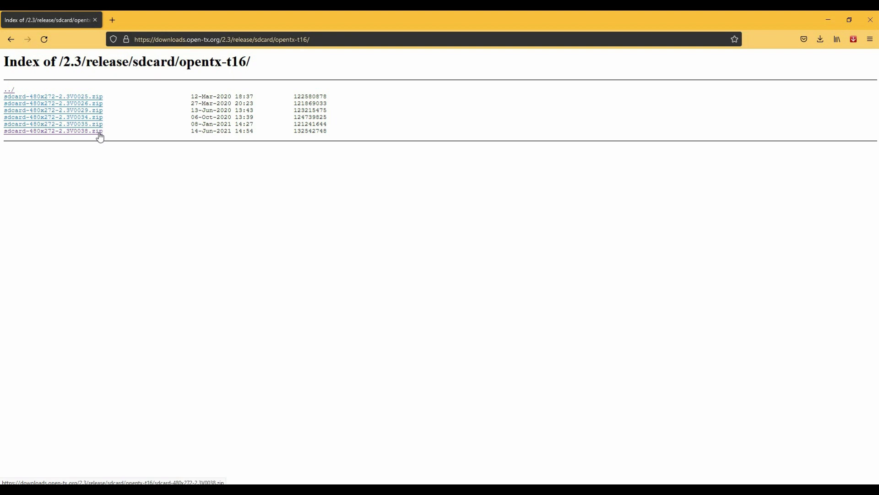
click(89, 133)
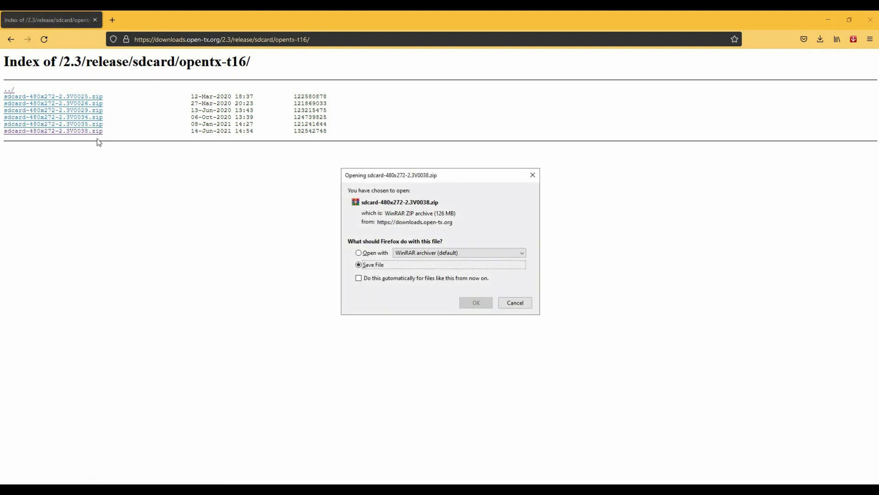
click(480, 304)
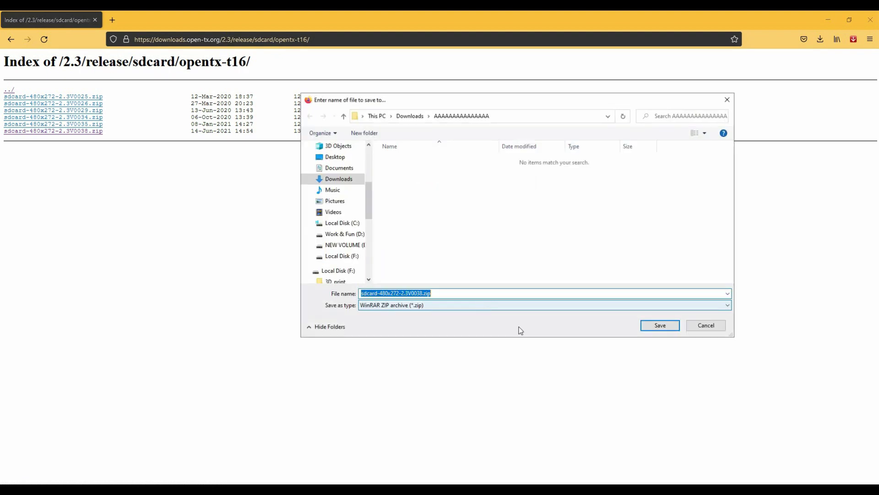
click(659, 326)
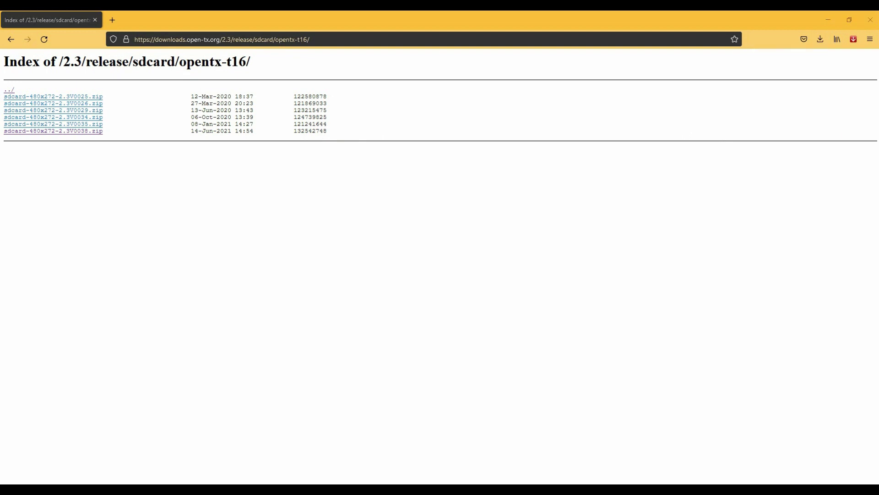
Step: Minimize the browser, dismiss the format completion notice, and show drive E in Total Commander
click(829, 20)
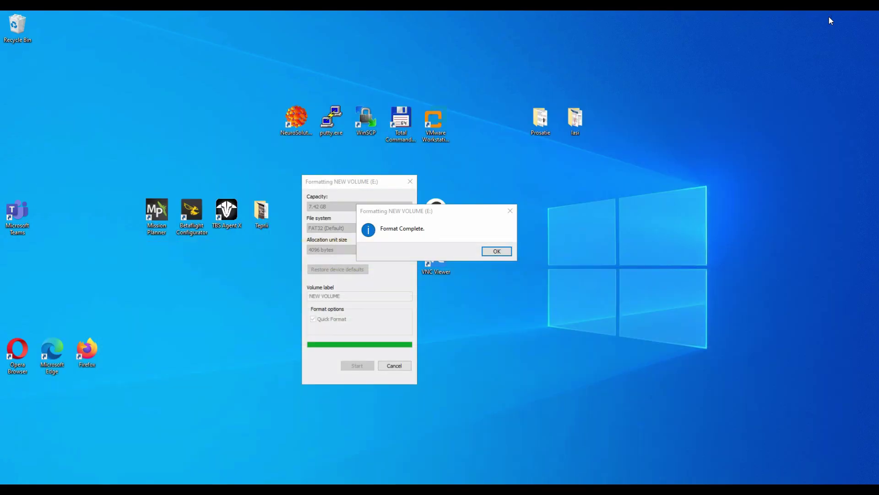
click(498, 252)
key(alt+Tab)
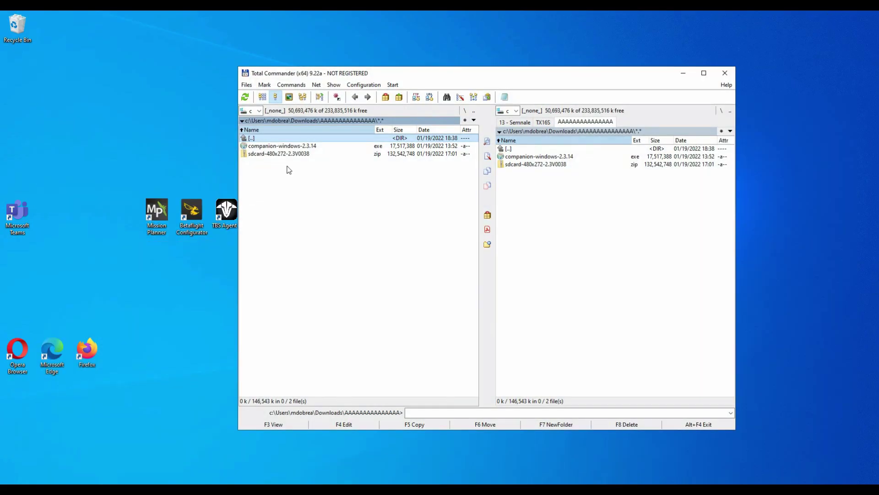
click(257, 111)
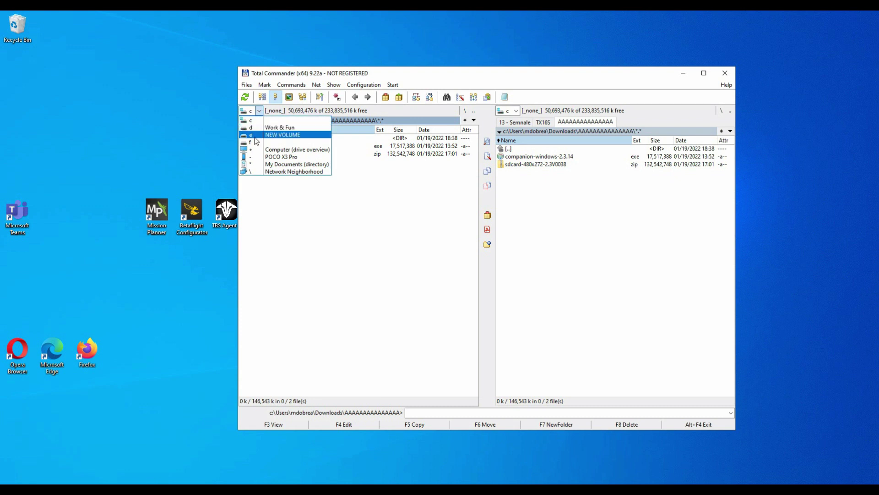
click(254, 136)
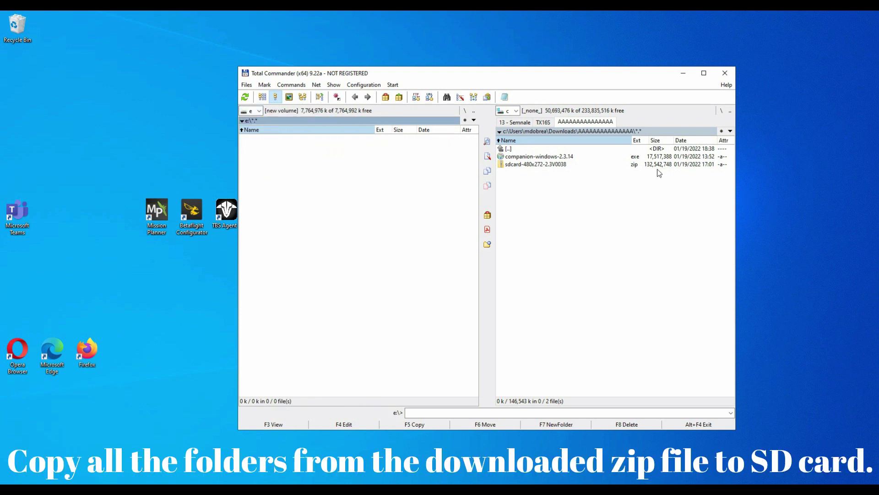
Step: Copy all the contents of sdcard-480x272-2.3V0038.zip to the root of drive E
double_click(519, 164)
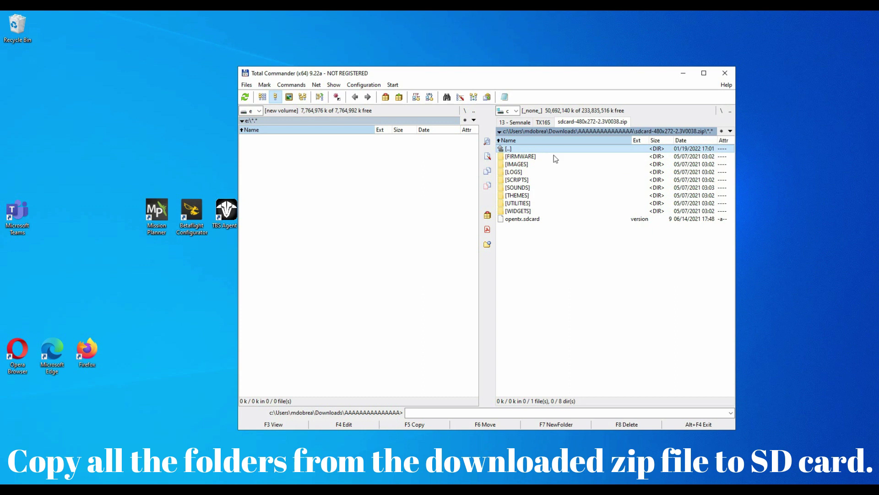
click(522, 165)
key(ctrl+a)
drag(522, 160, 339, 185)
click(433, 277)
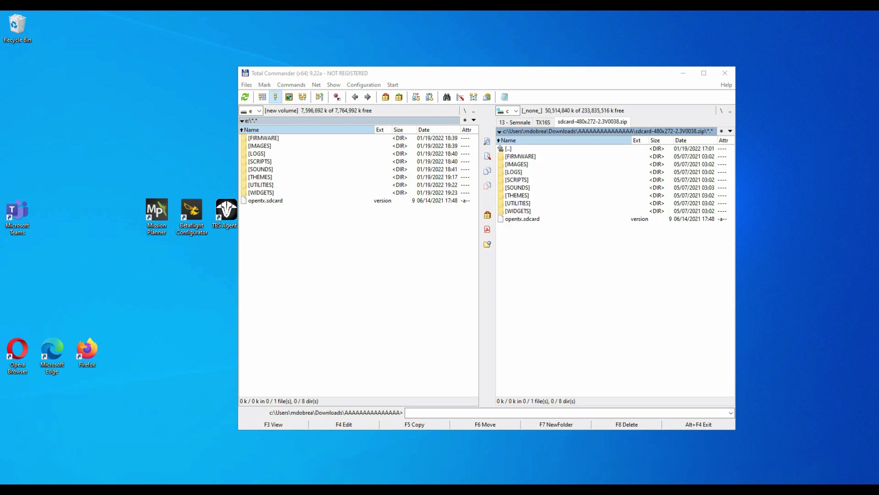
Step: Copy the MODELS and RADIO folders from the TX16S backup folder SD_card_orig_imgs+models to the root of drive E
click(550, 123)
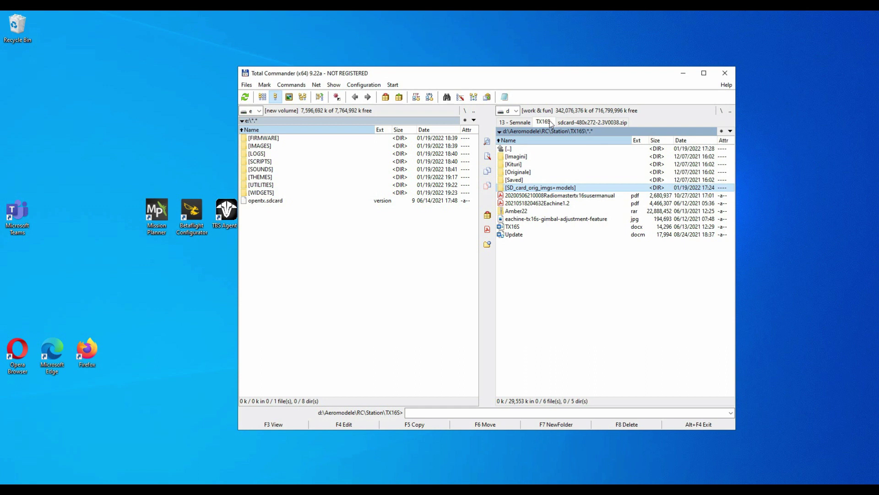
double_click(560, 188)
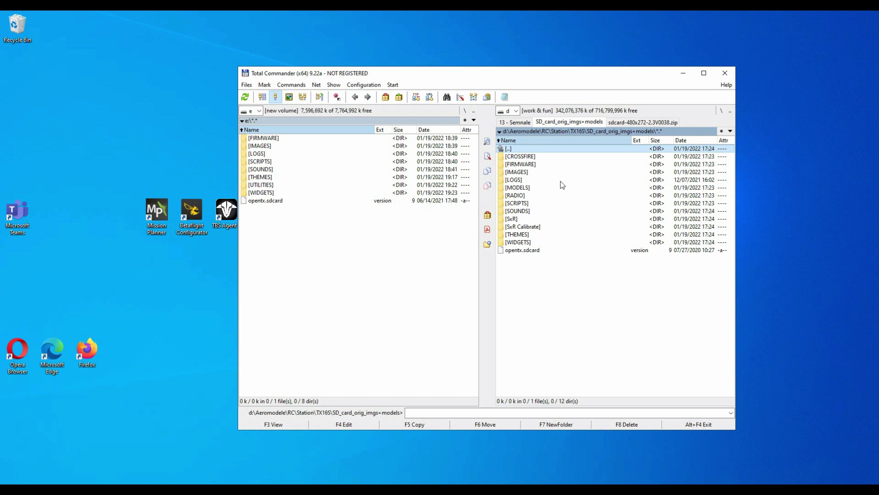
click(522, 189)
key(Insert)
key(Insert)
click(523, 196)
key(F5)
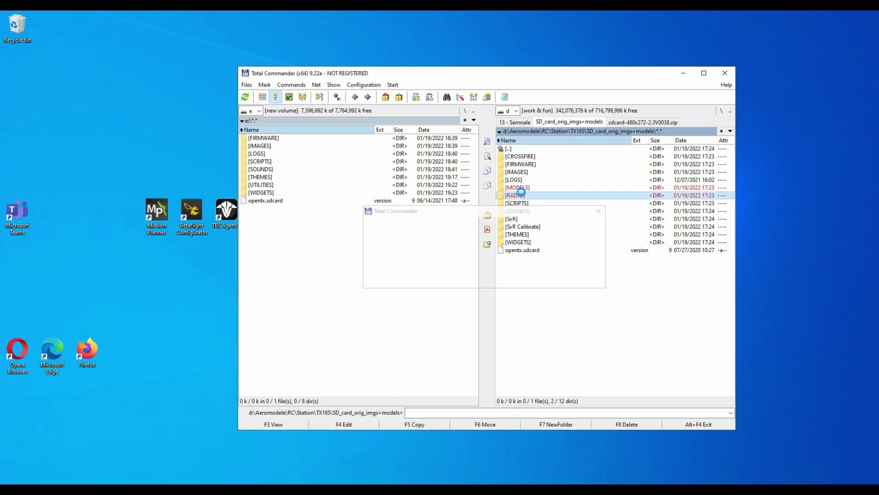
key(Return)
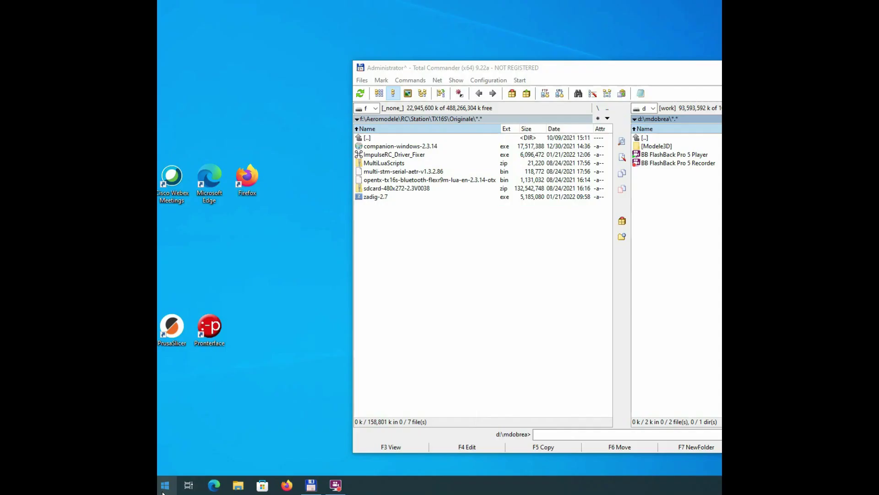
Step: Open Device Manager and check how the STM32 BOOTLOADER device is listed under Other devices
right_click(164, 486)
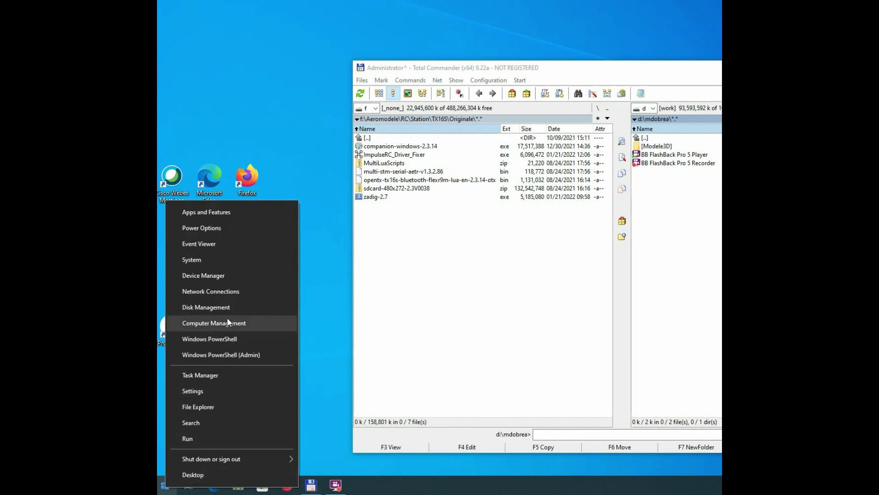
click(217, 275)
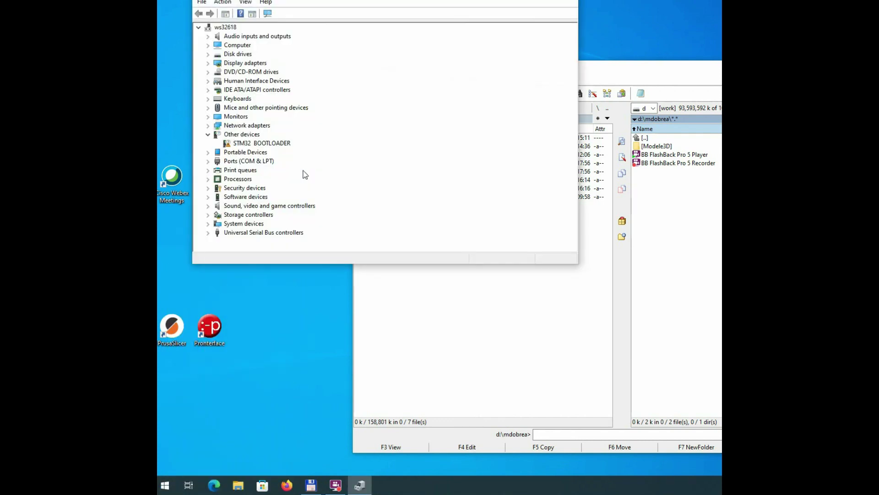
drag(378, 0, 372, 50)
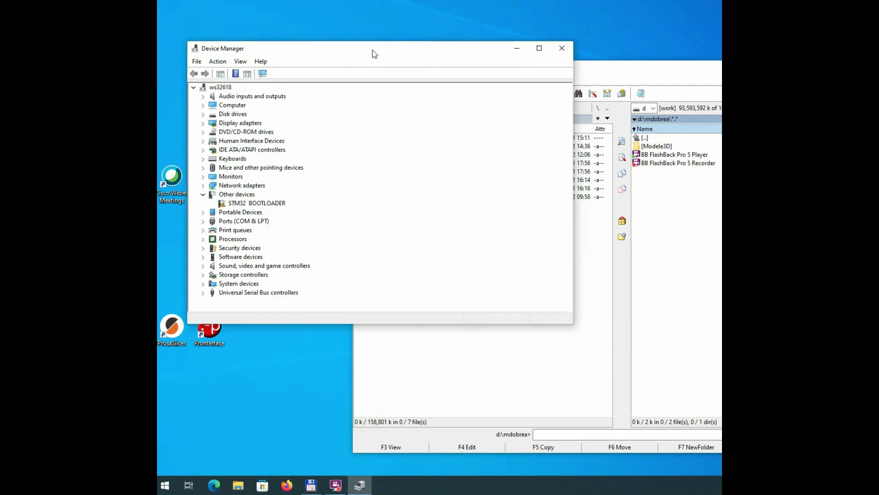
Step: Run ImpulseRC_Driver_Fixer from the TX16S Originale folder to install the DFU driver
click(508, 353)
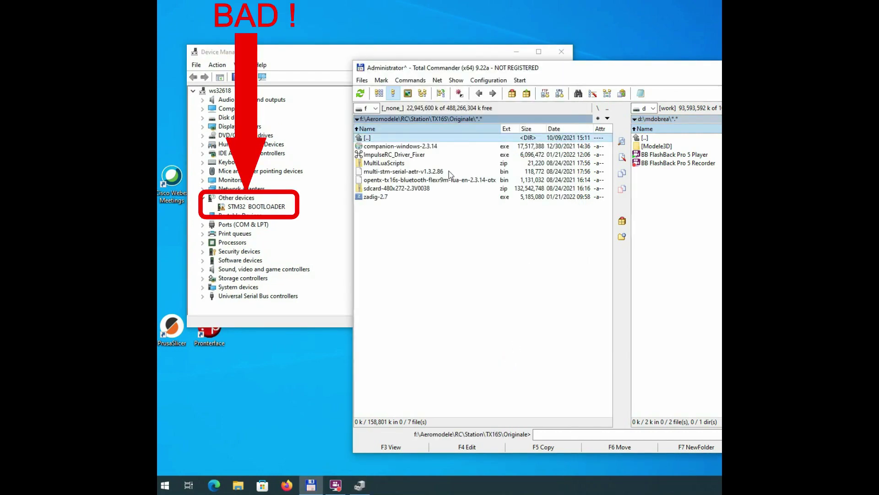
click(409, 156)
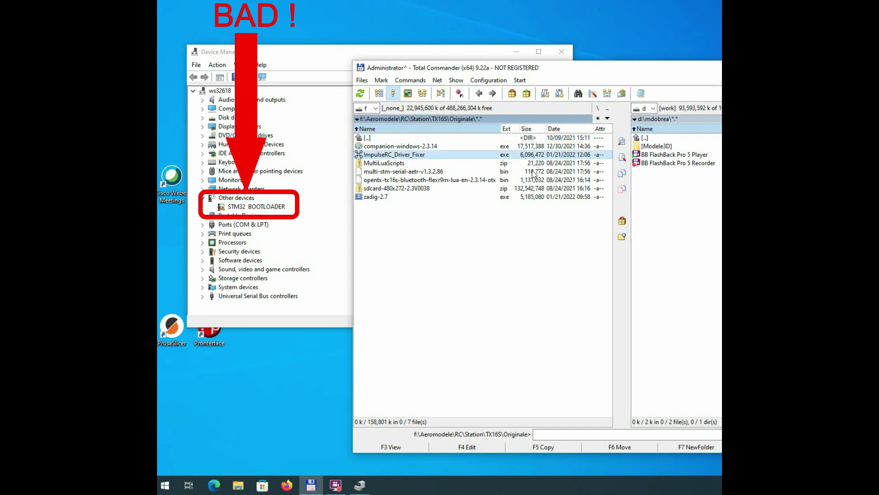
key(Return)
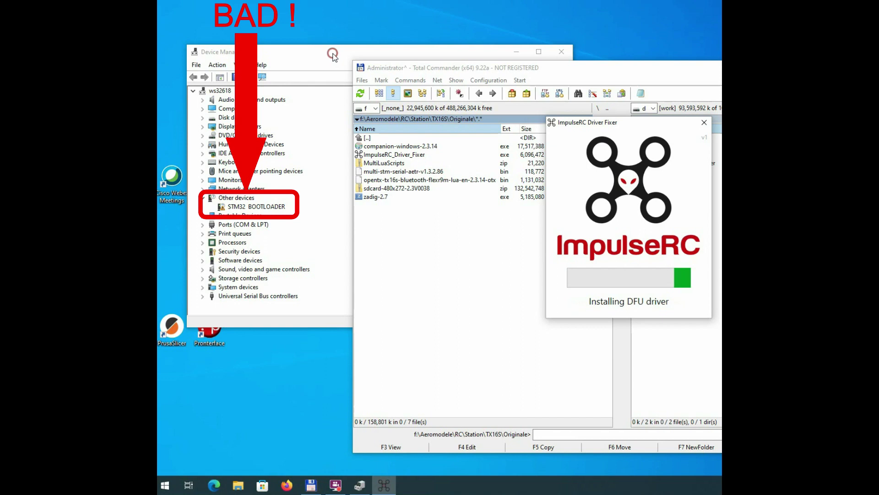
Step: Check in Device Manager how STM32 BOOTLOADER is listed under Universal Serial Bus devices and close ImpulseRC Driver Fixer
click(333, 57)
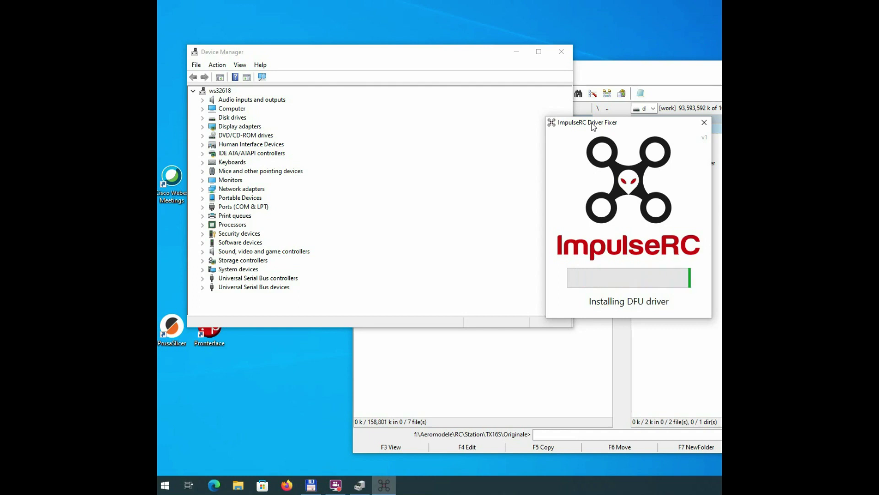
click(201, 287)
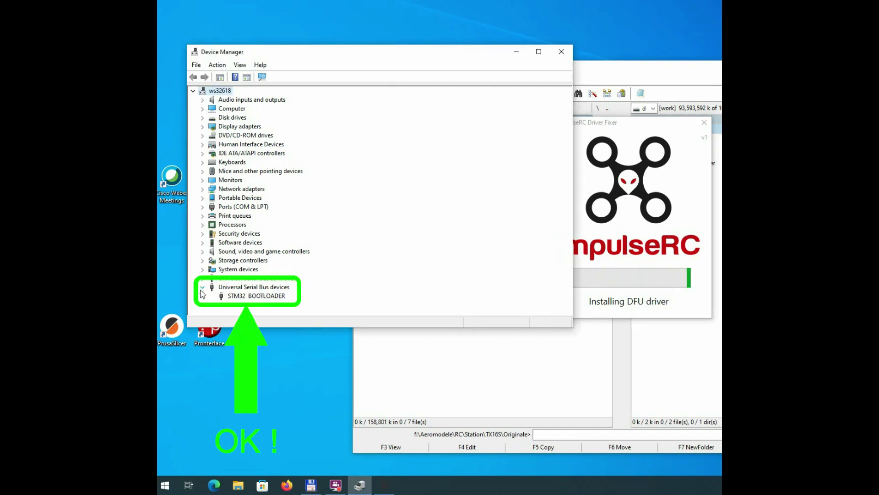
click(659, 130)
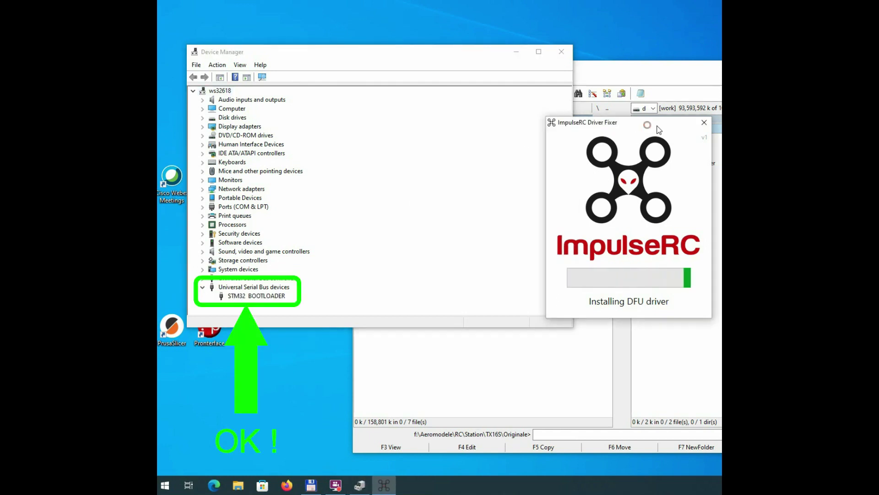
click(704, 123)
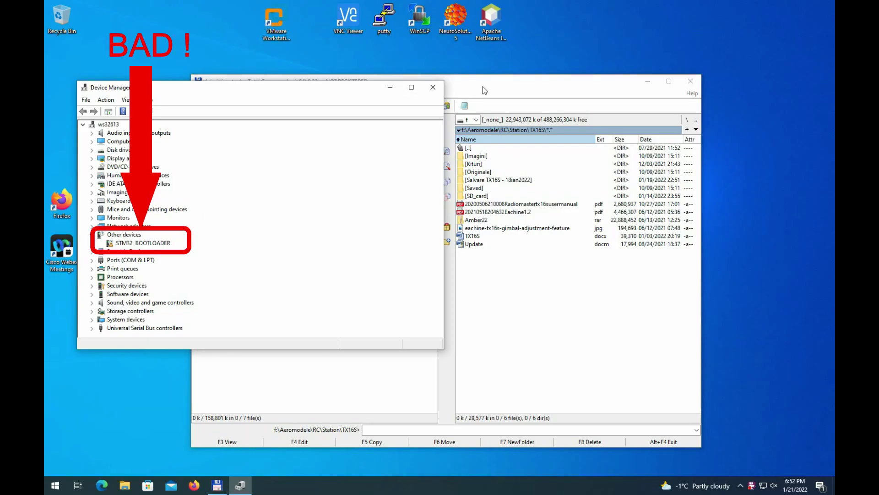
Step: Run zadig-2.7 from the TX16S Originale folder, decline its online update checks, and show it alongside Device Manager
click(166, 243)
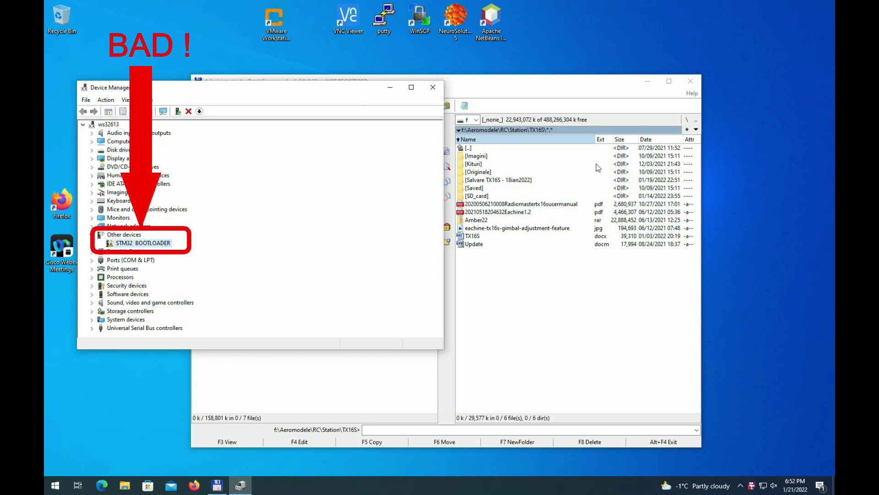
click(505, 91)
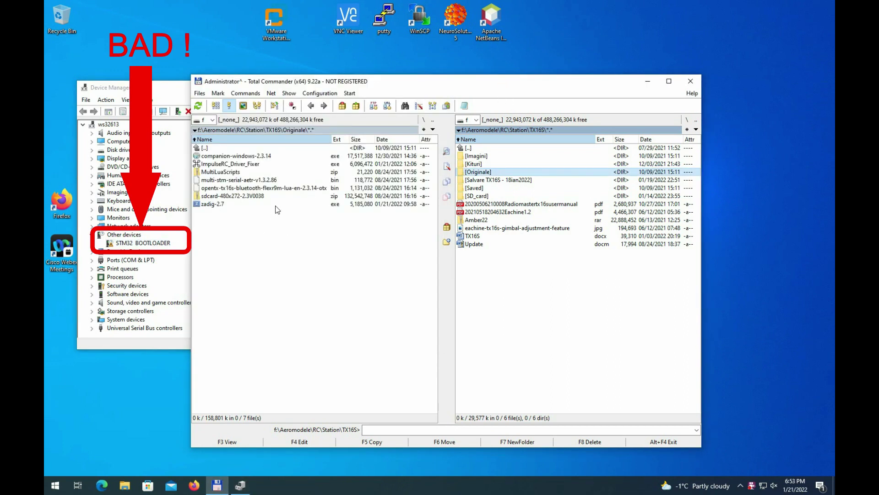
double_click(219, 204)
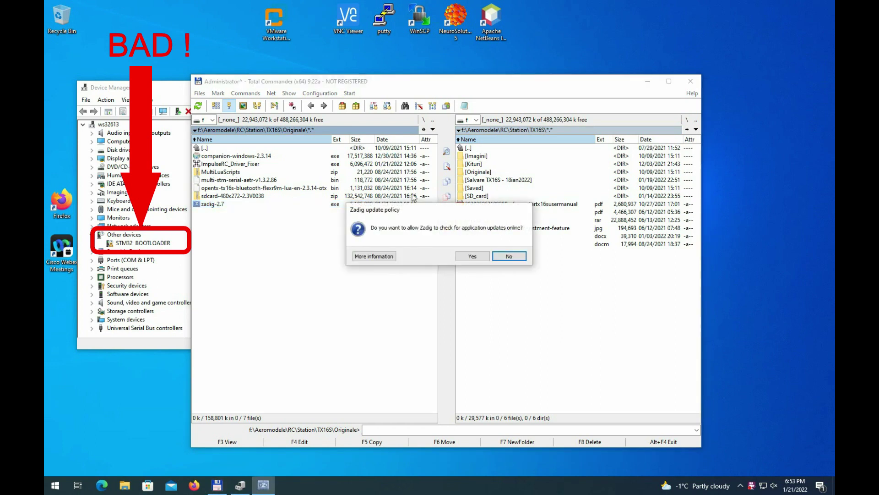
click(509, 256)
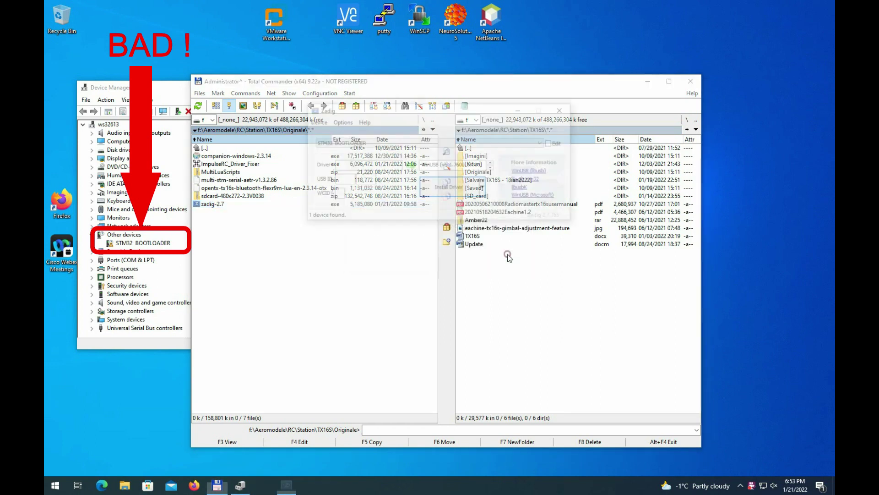
click(173, 97)
click(501, 137)
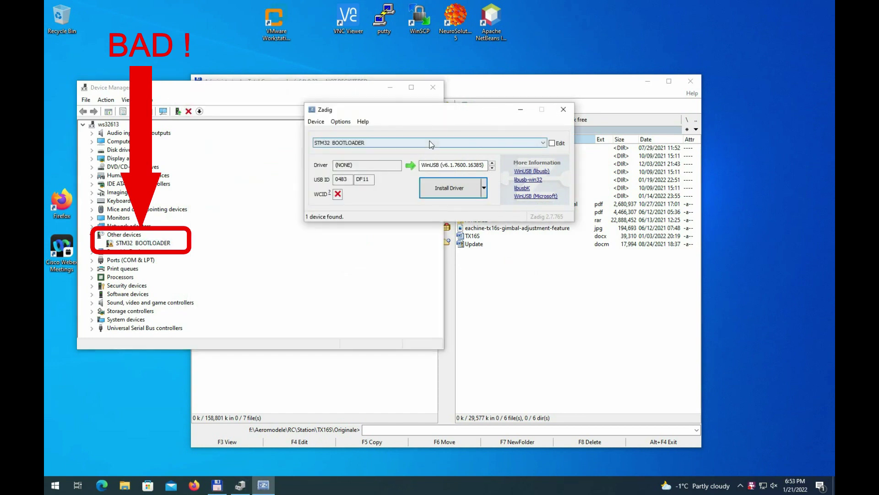
Step: List all devices in Zadig, select STM32 BOOTLOADER and install the WinUSB (v6.1.7600.16385) driver for it
click(353, 143)
click(343, 123)
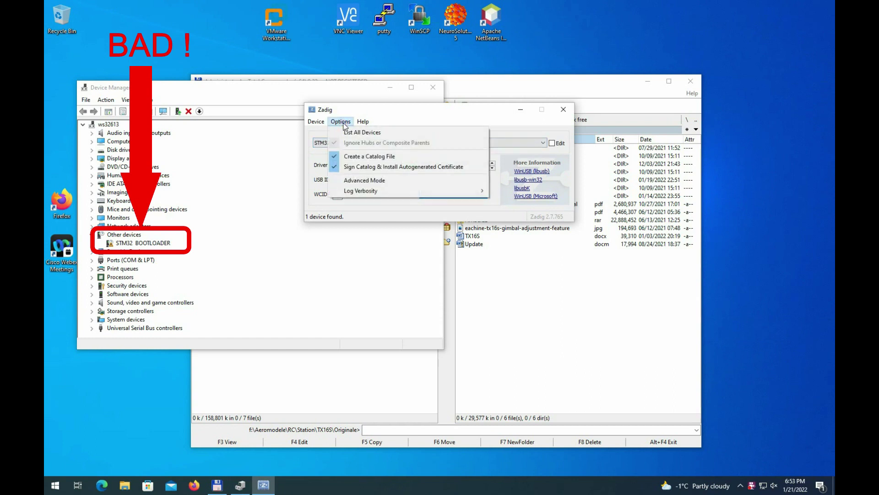
click(346, 125)
click(347, 127)
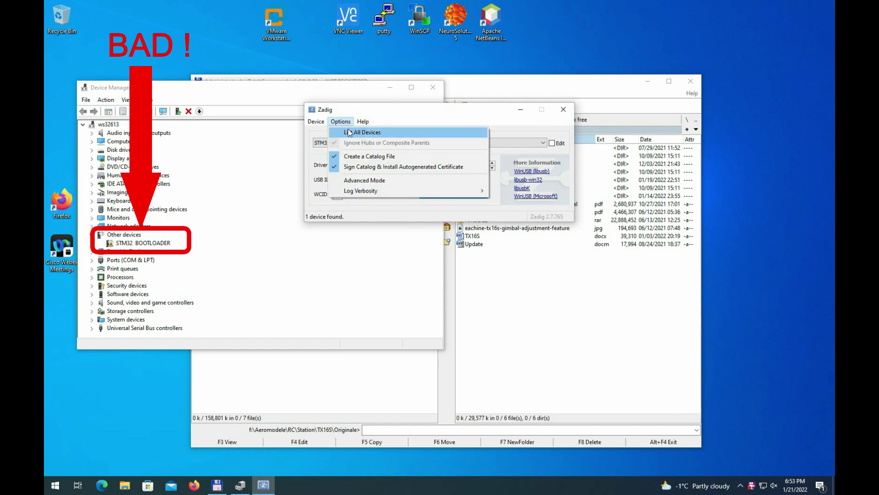
click(348, 131)
click(389, 143)
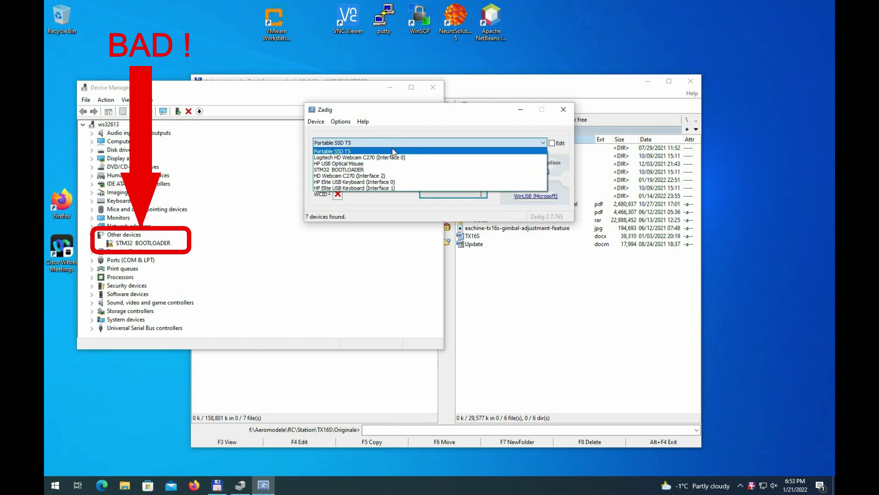
click(371, 169)
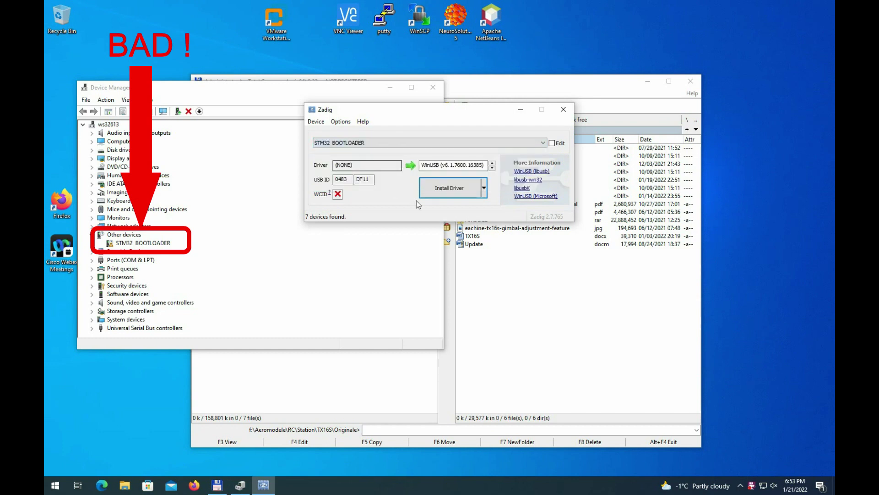
click(448, 191)
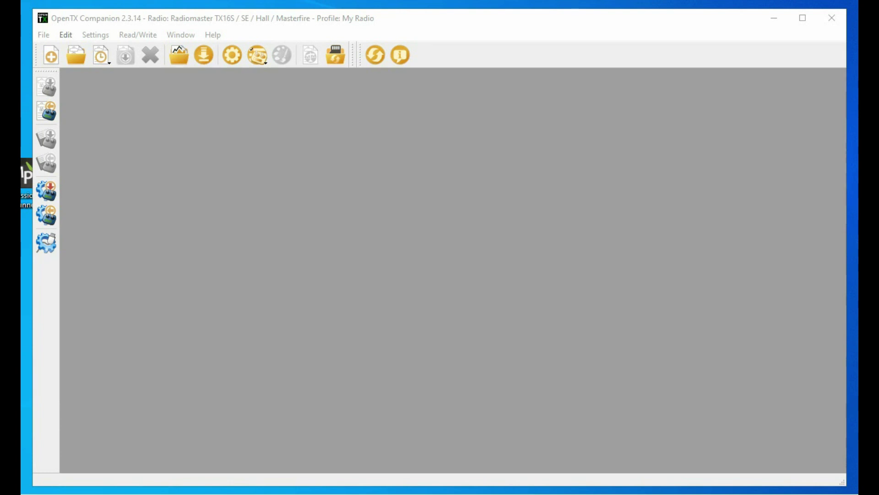
Step: Switch to OpenTX Companion and turn off the bluetooth build option in the My Radio profile
click(230, 54)
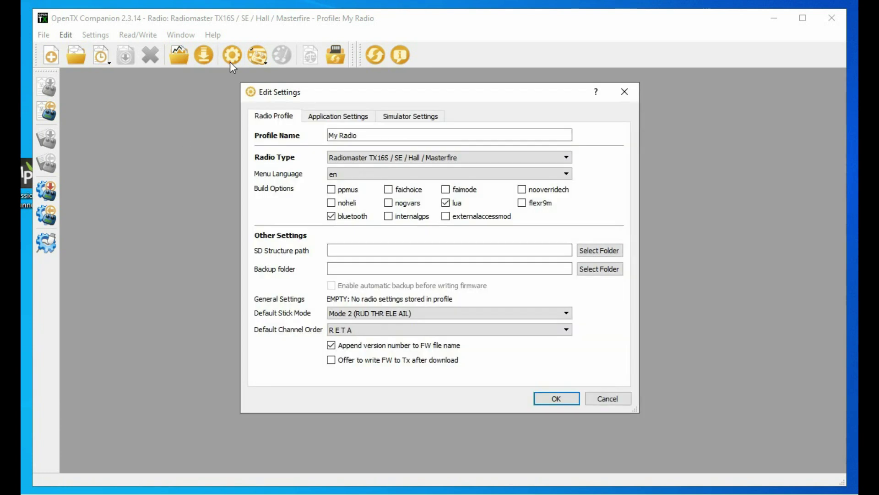
click(359, 217)
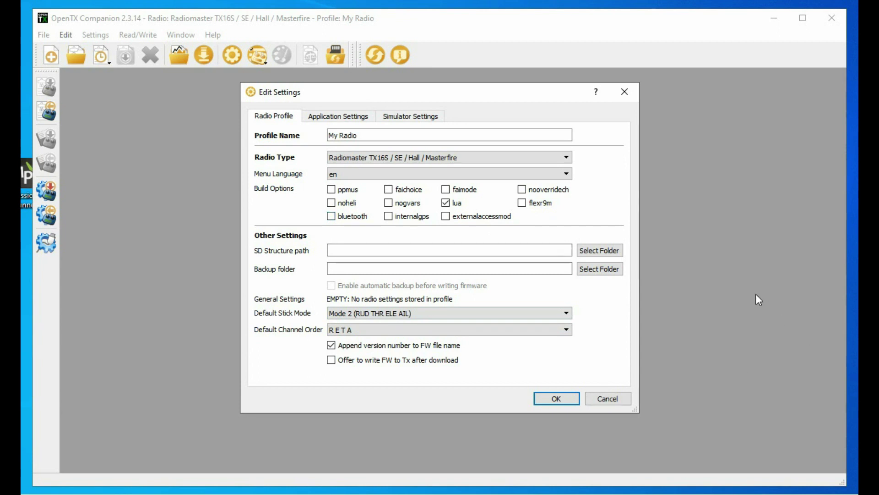
click(555, 398)
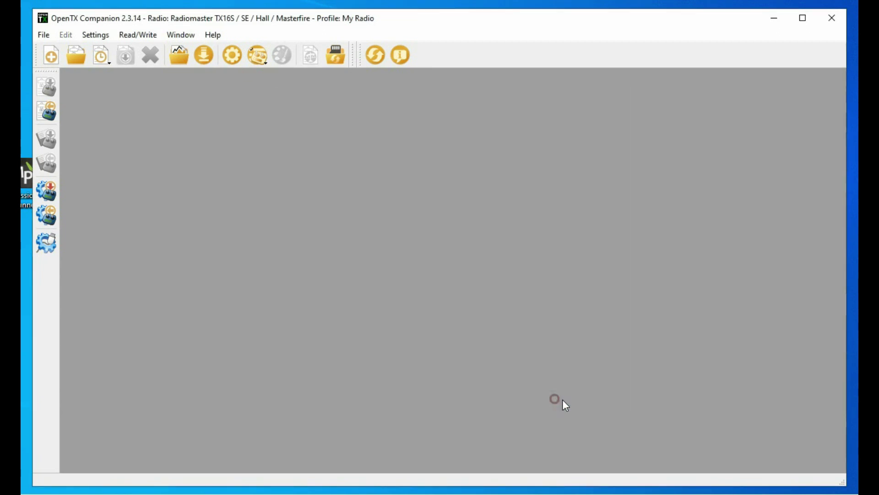
Step: Download the OpenTX 2.3.14 firmware and save it on drive D as opentx-tx16s-lua-en-2.3.14-otx.bin
click(200, 57)
click(489, 243)
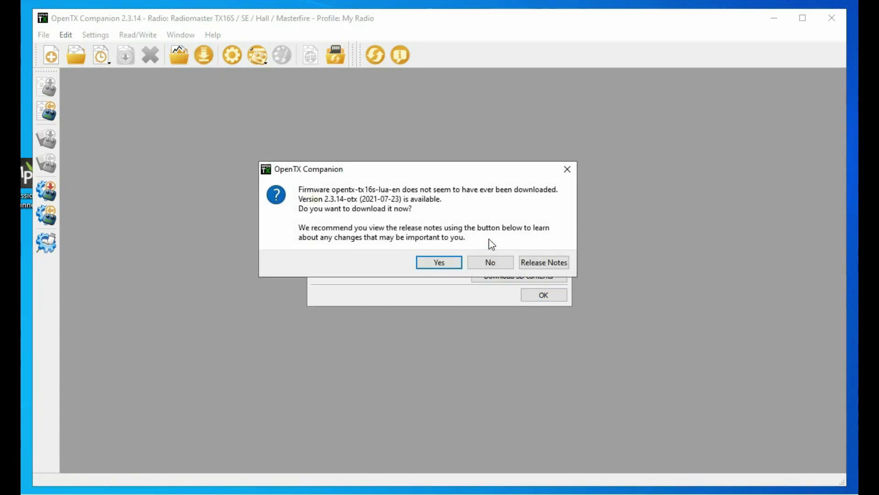
click(440, 260)
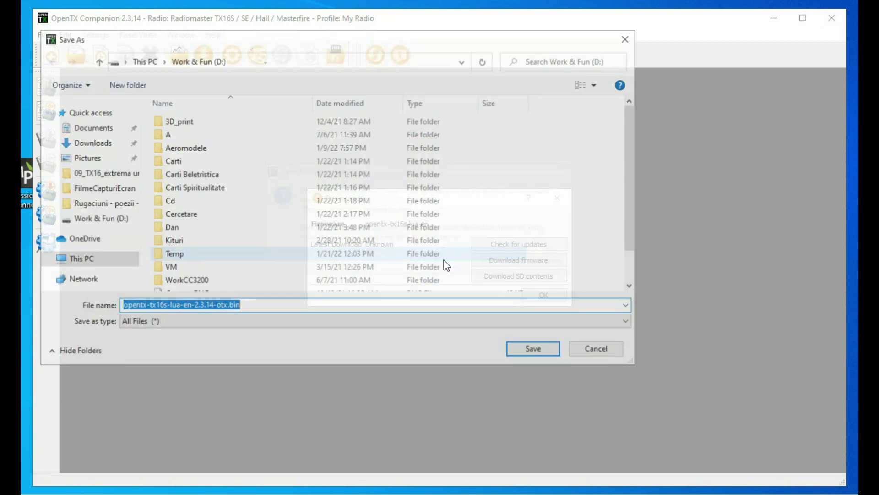
drag(629, 181, 636, 235)
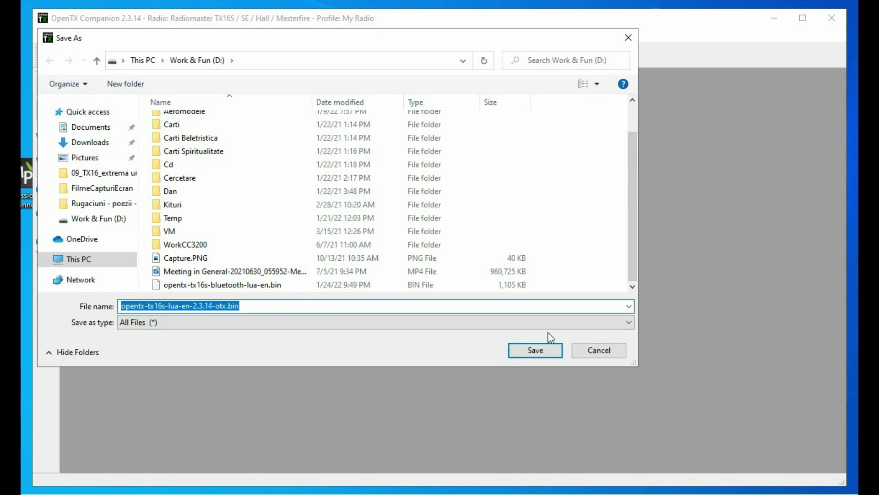
click(539, 350)
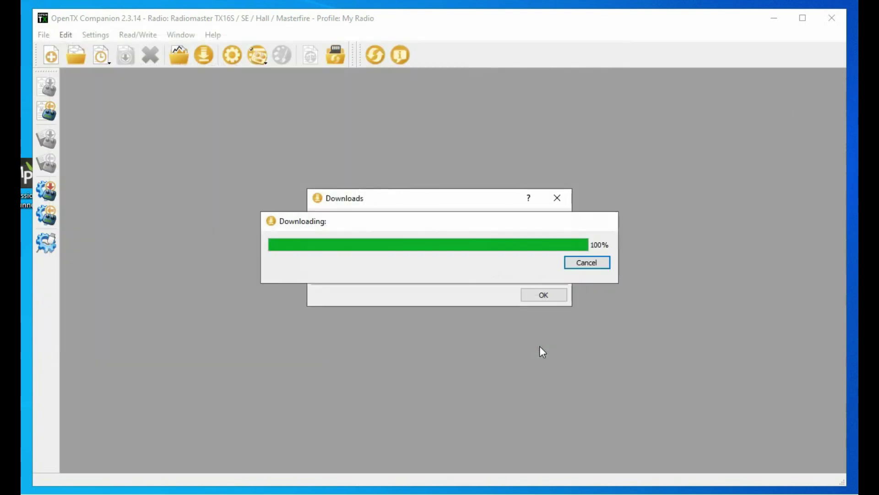
click(559, 296)
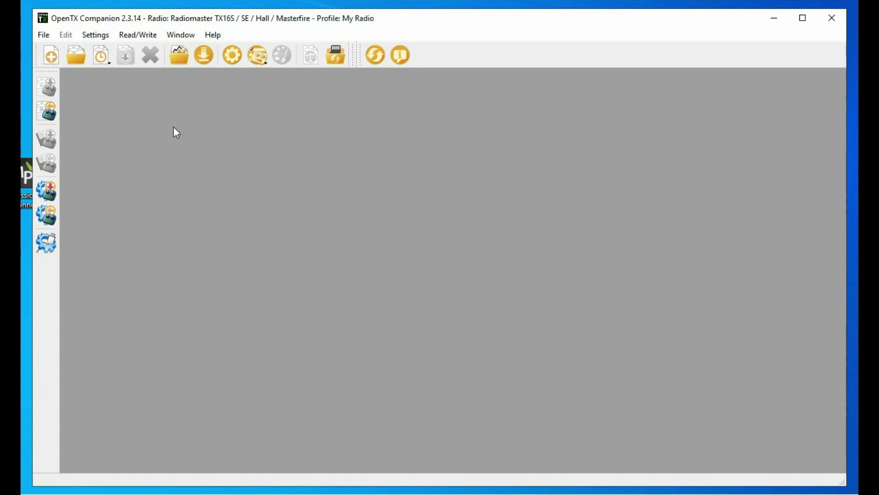
Step: Start writing firmware to the radio and load opentx-tx16s-lua-en-2.3.14-otx.bin from drive D
click(146, 37)
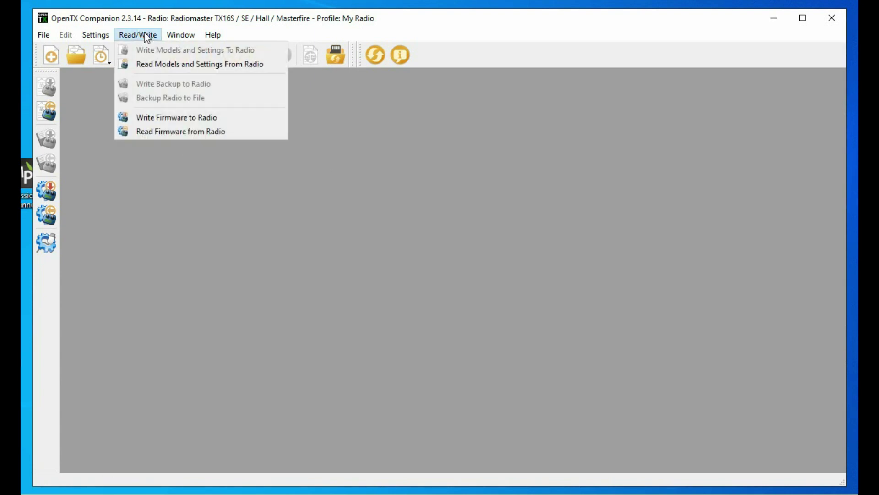
click(161, 117)
click(471, 206)
click(515, 211)
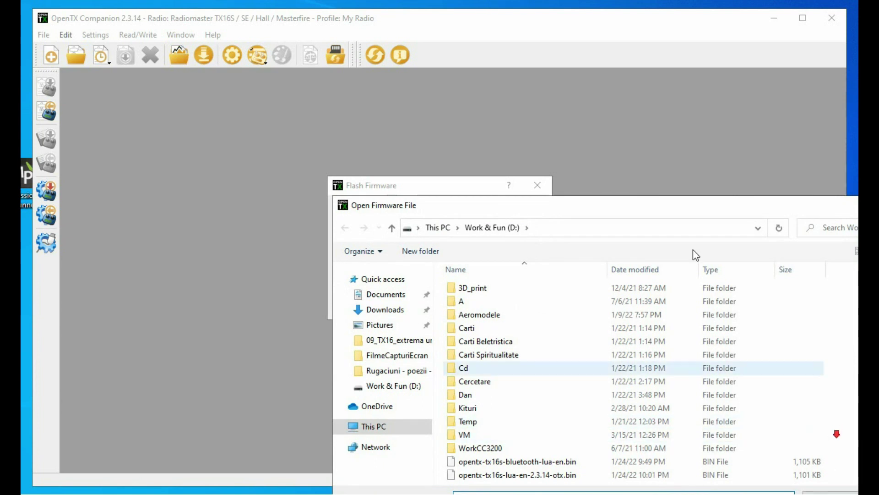
drag(665, 208, 598, 100)
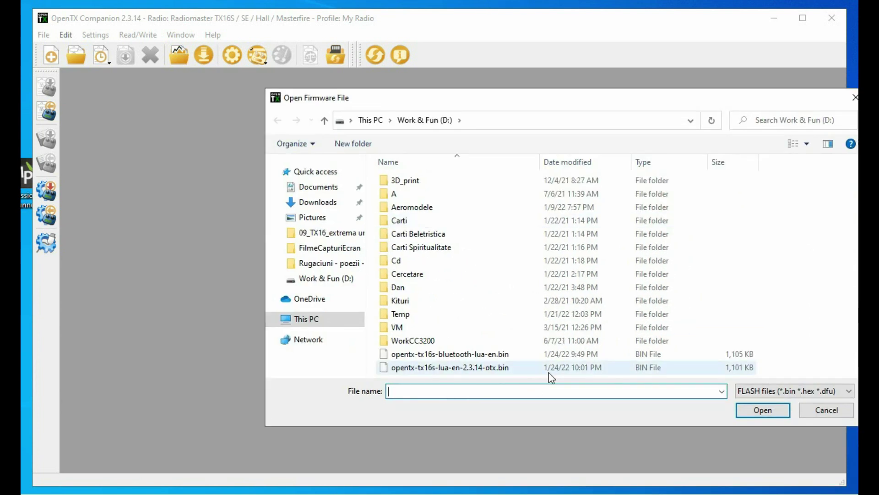
click(494, 369)
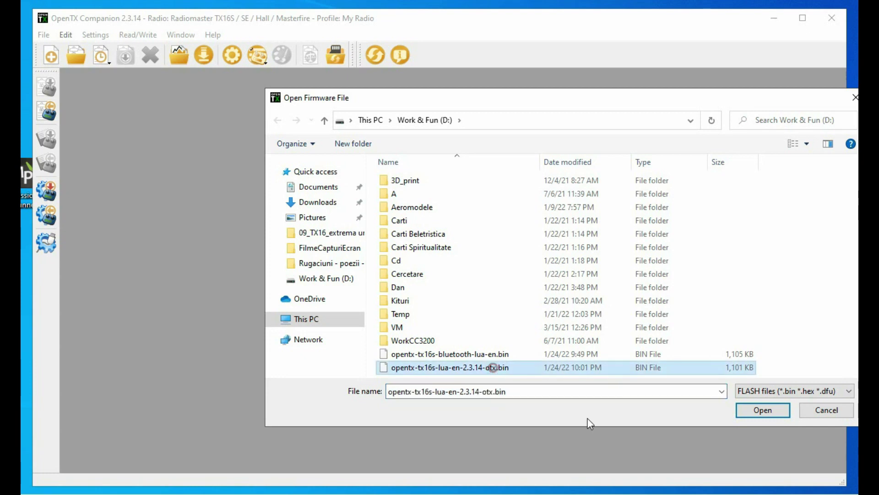
click(752, 409)
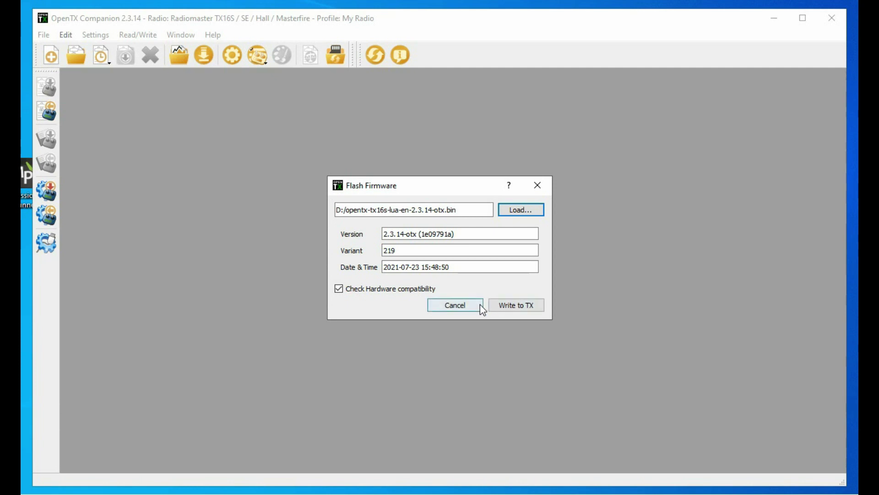
Step: Write the loaded firmware to the transmitter with the hardware compatibility check enabled, and review the flashing log
click(525, 309)
click(461, 231)
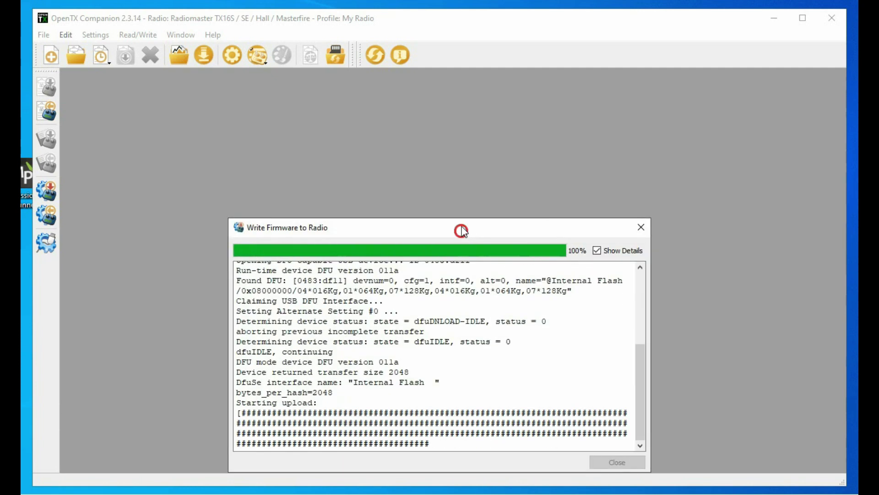
drag(461, 231, 466, 116)
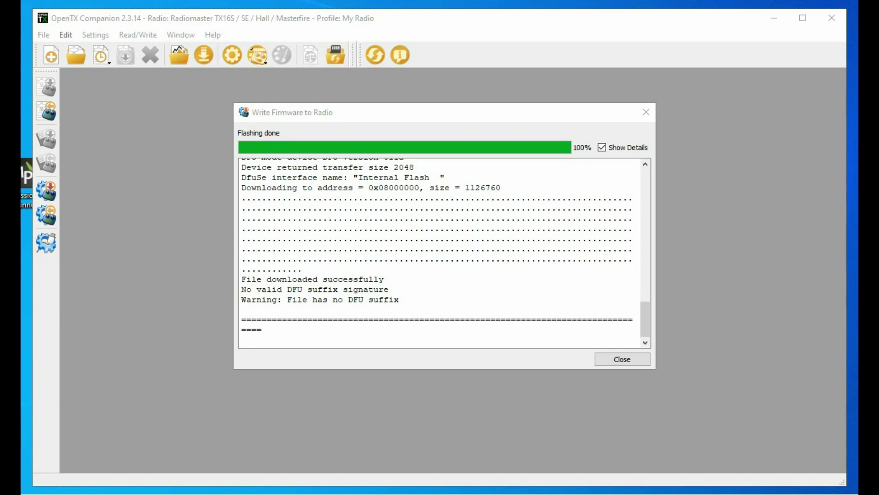
click(393, 279)
drag(393, 279, 216, 277)
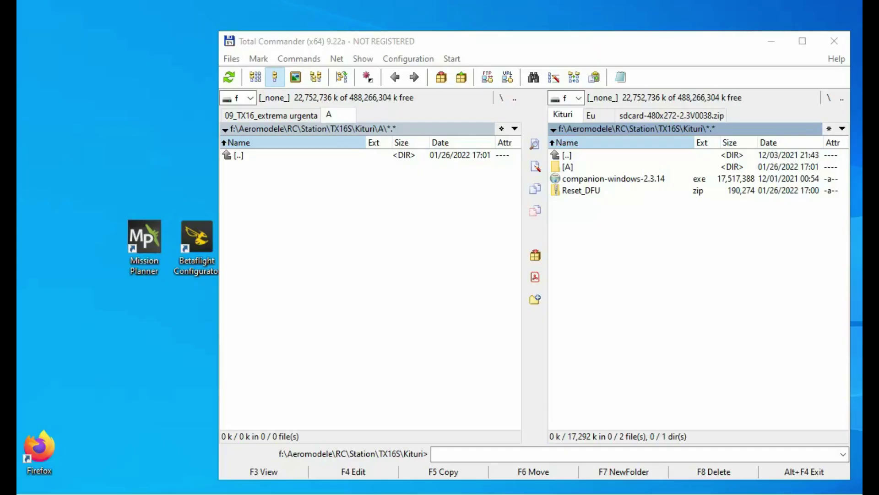
Step: In Total Commander, extract all the contents of Reset_DFU.zip into the TX16S\Kituri\A folder
click(592, 192)
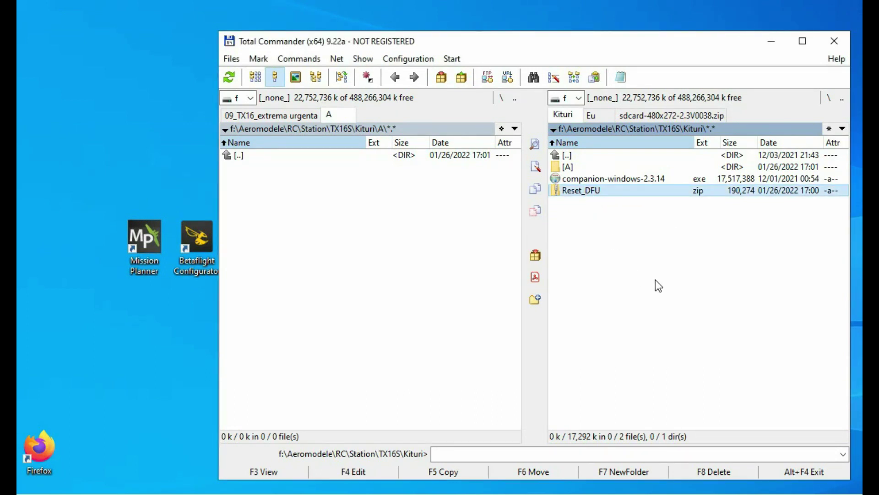
key(Return)
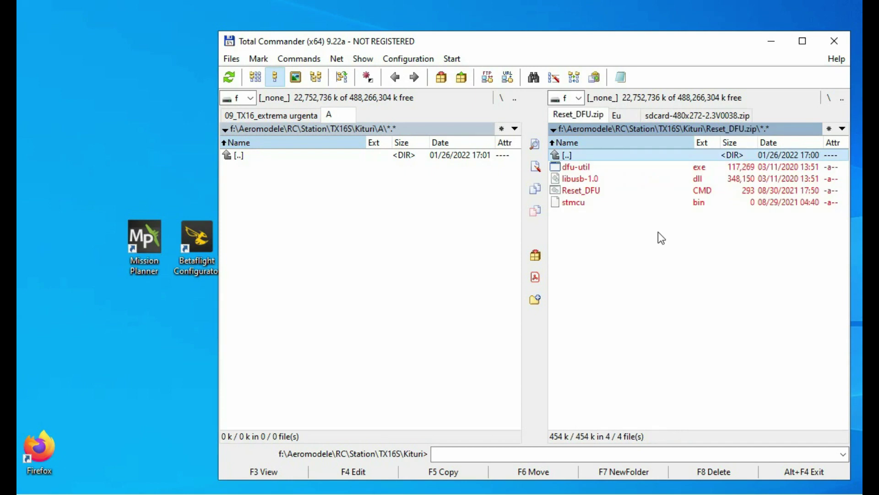
key(F5)
key(Return)
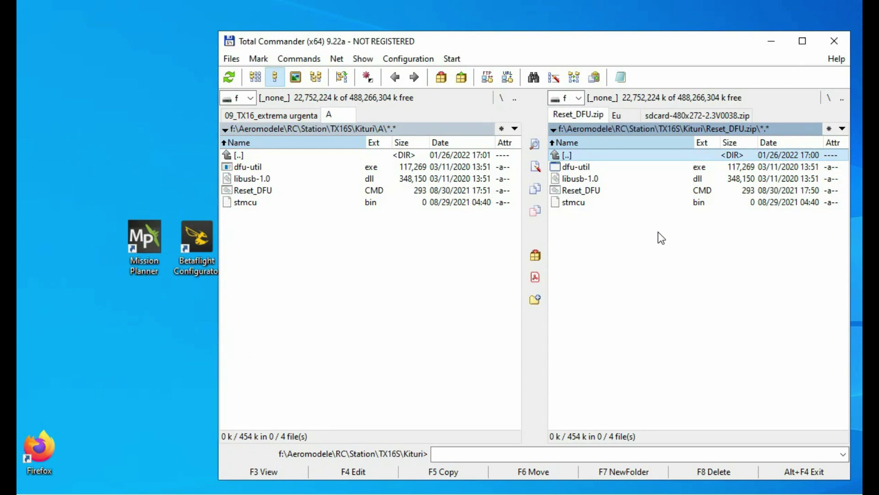
Step: Open a command prompt in the Kituri\A folder and list its files with dir
key(Tab)
text(cmd)
key(Return)
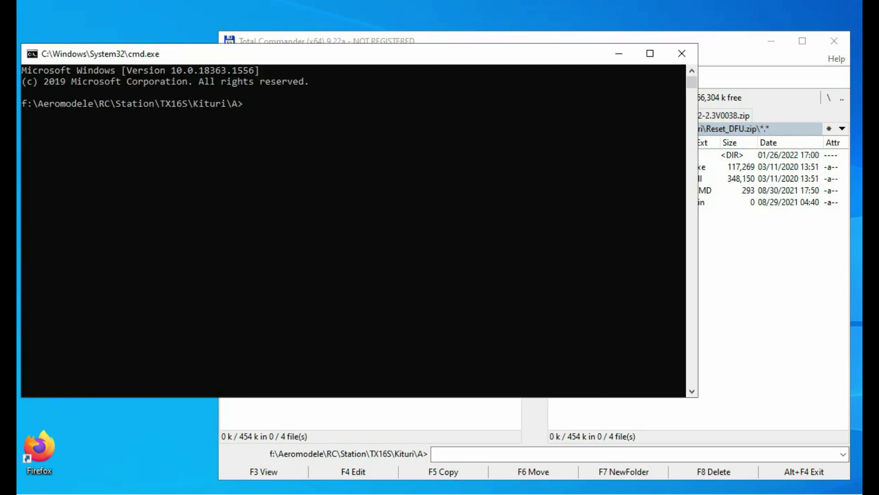
text(dir)
key(Return)
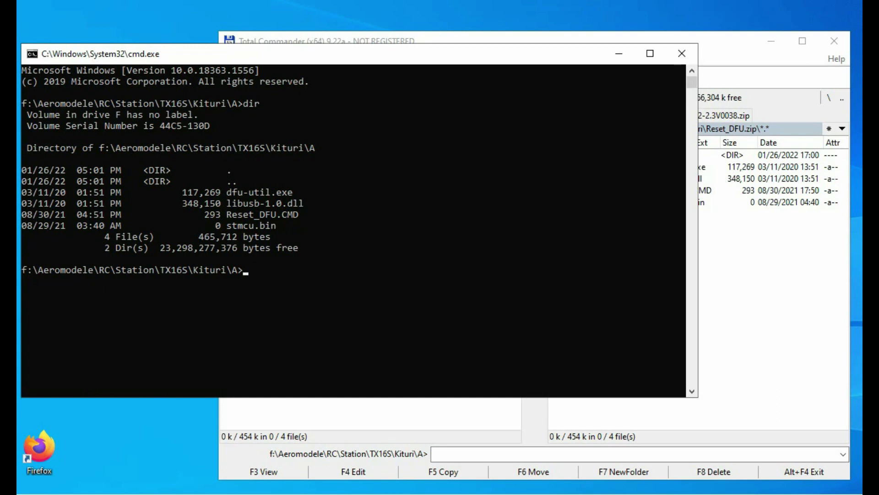
Step: Run reset_dfu.cmd to erase and reset the transmitter's flash over DFU, and exit the script
text(reset_dfu.cmd)
key(Return)
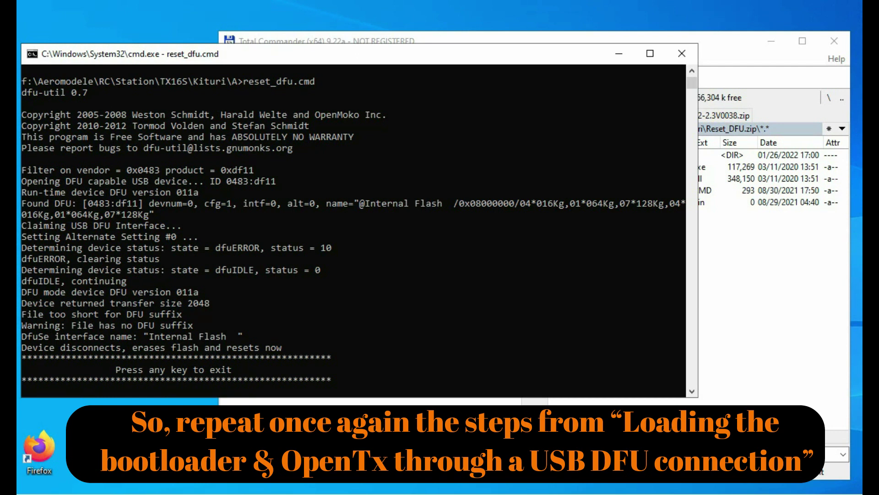
key(Return)
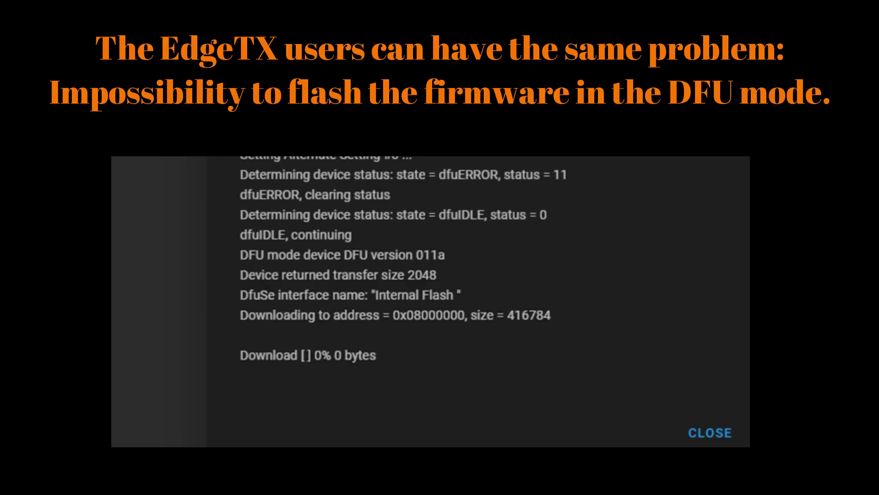